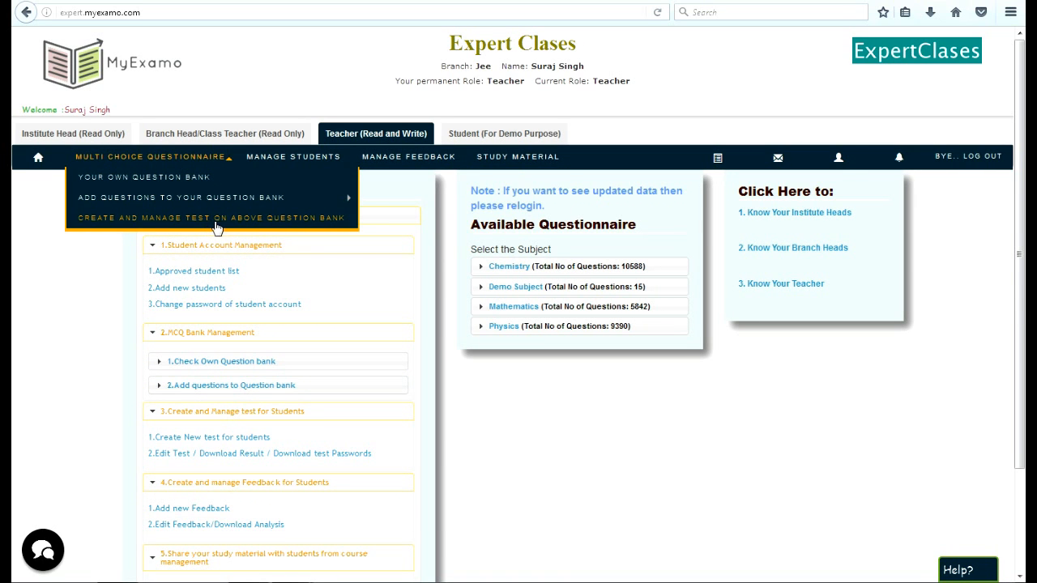
- Start a new test series in the test management area and name it Random Test
left_click(316, 225)
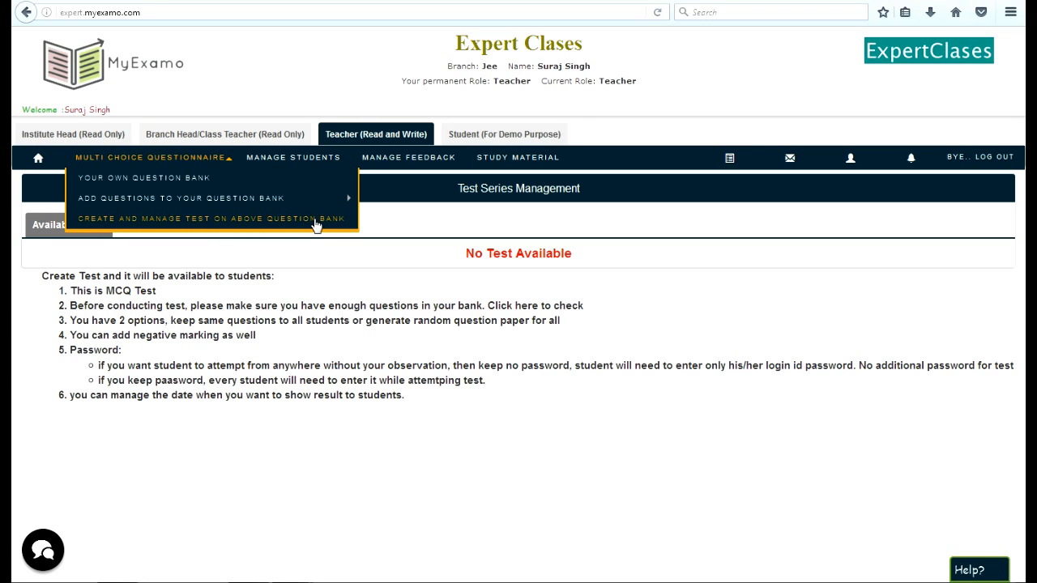
left_click(314, 224)
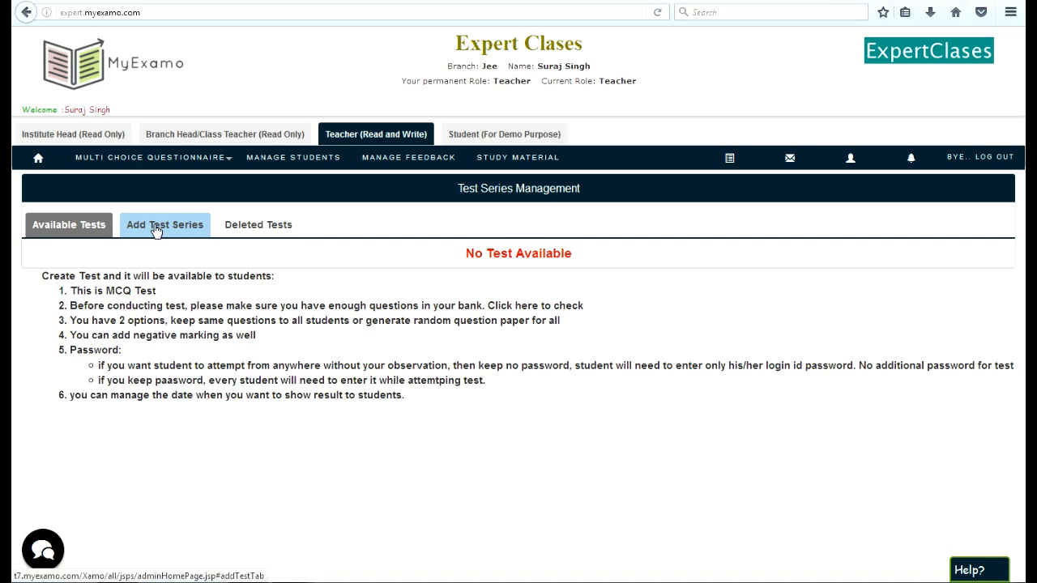
left_click(158, 232)
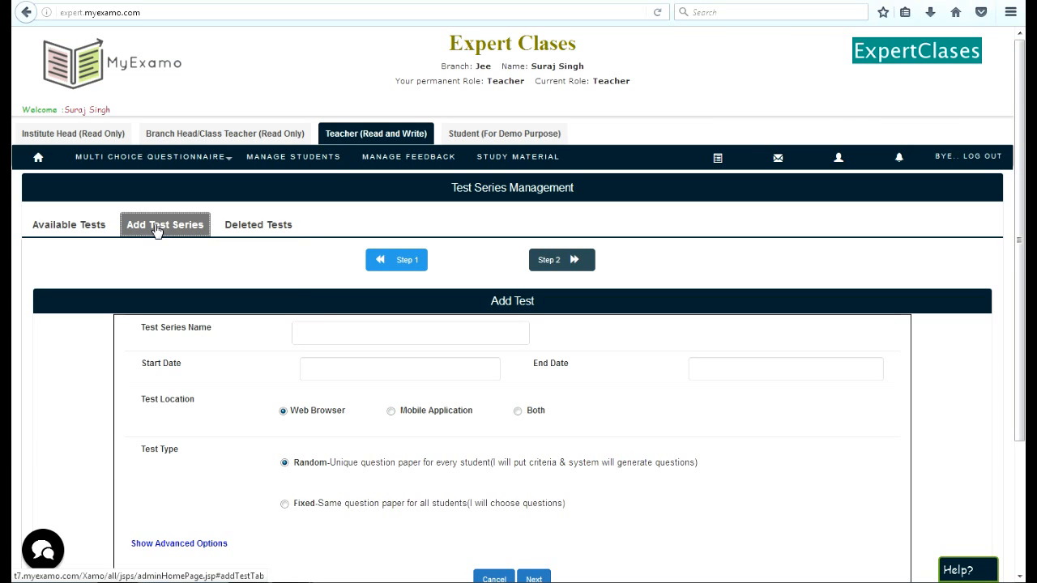
left_click(360, 326)
type("Ra")
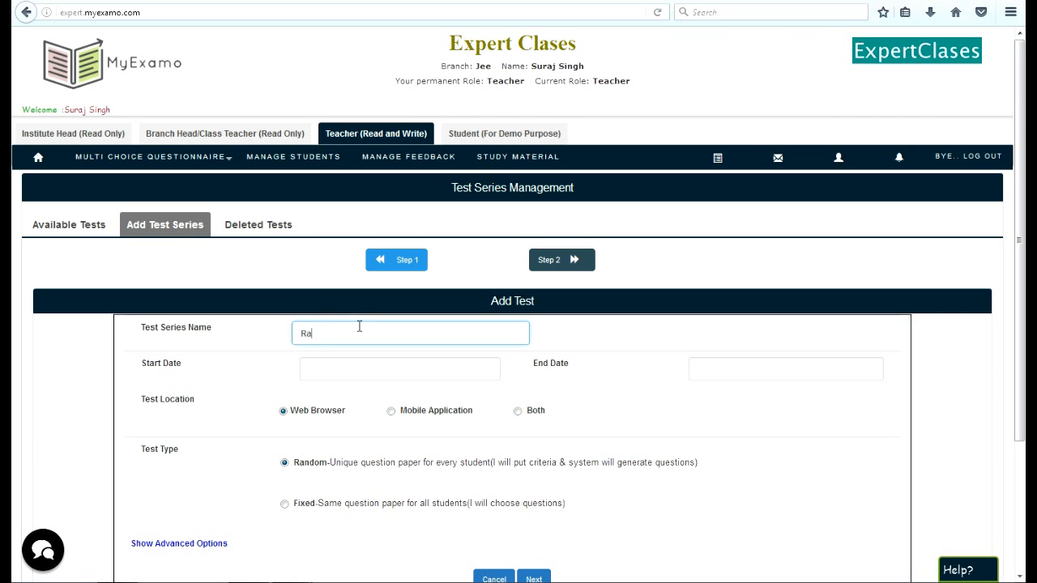
type("ndom Test")
- Set the test's start date to 23-NOV-2016 03:38 PM and its end date to 25-NOV-2016 03:38 PM
scroll(372, 356, "down", 3)
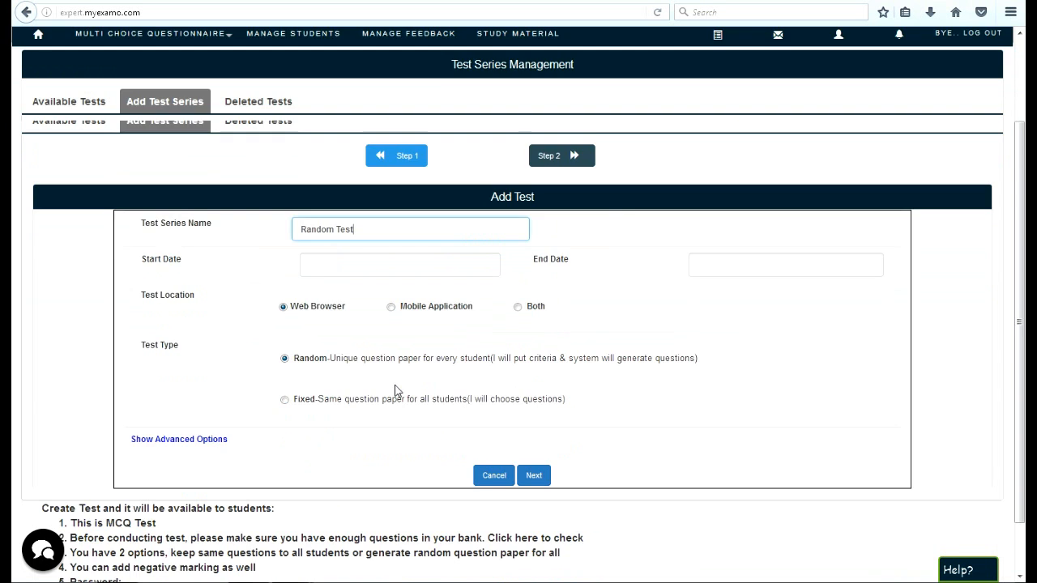
left_click(466, 205)
left_click(405, 350)
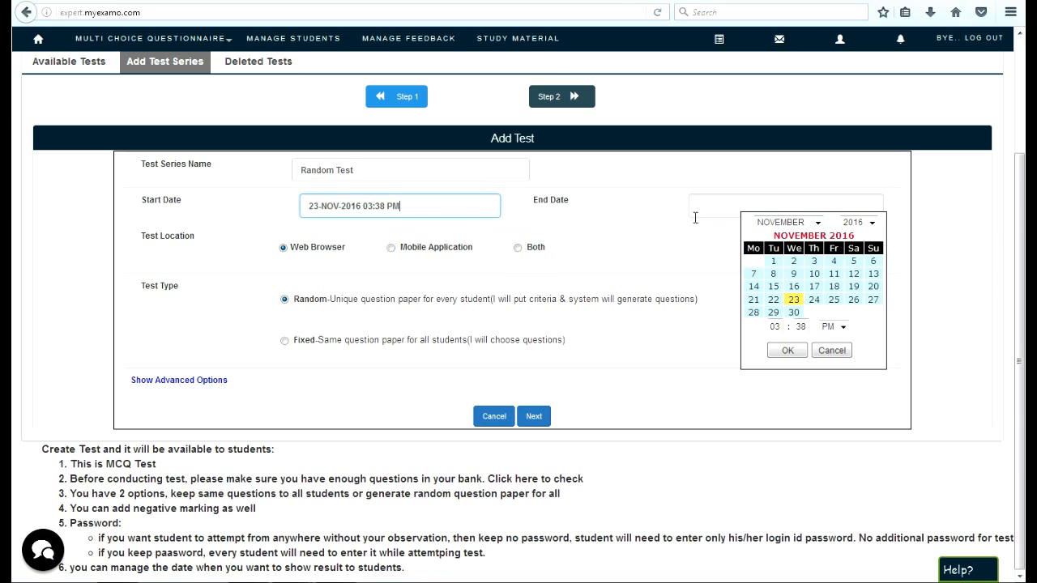
left_click(834, 300)
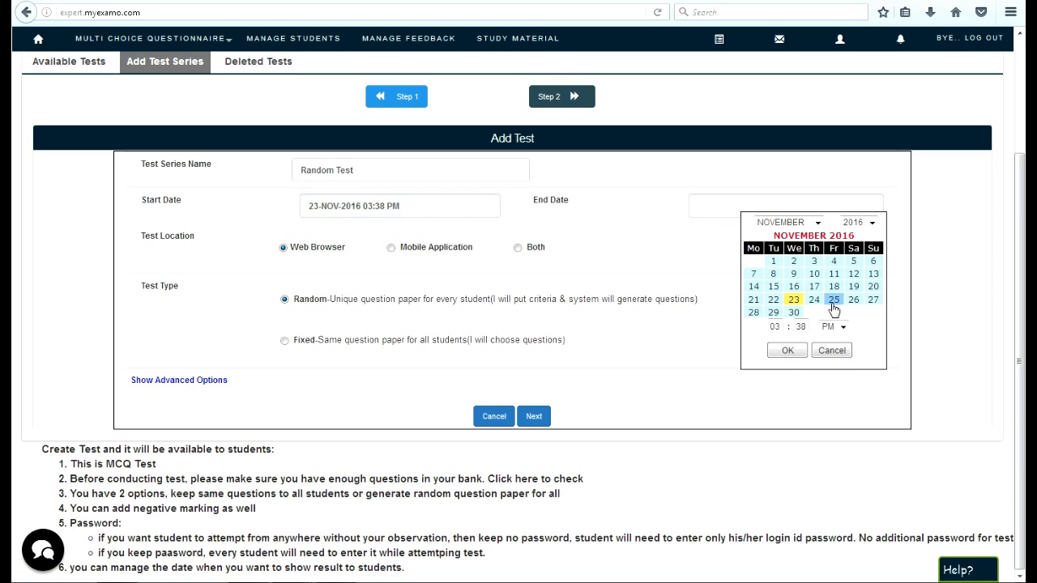
left_click(787, 350)
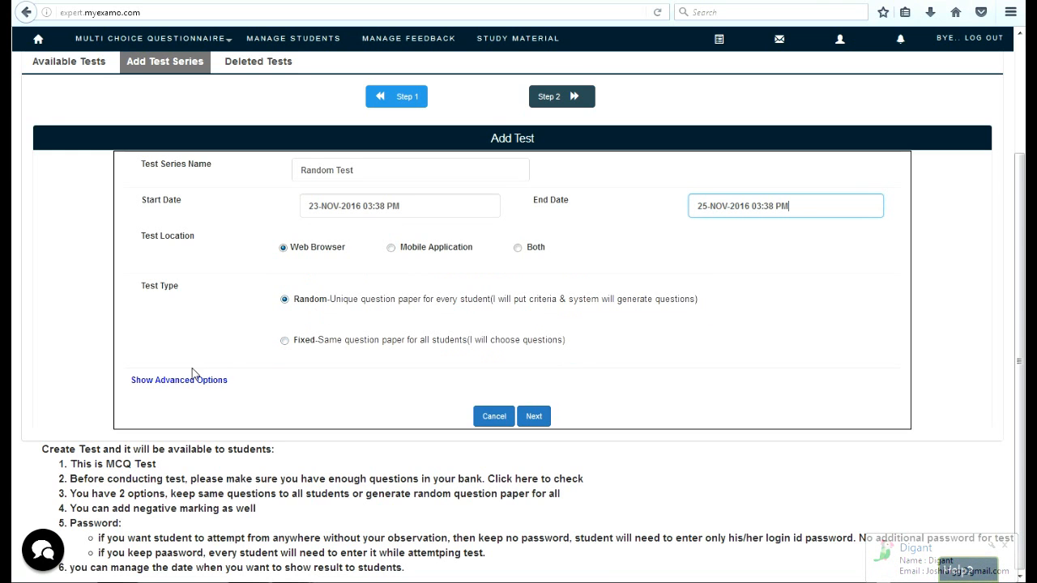
- Show the advanced options and set a self-chosen review date of 23-NOV-2016 03:39 PM
left_click(216, 381)
scroll(221, 389, "down", 3)
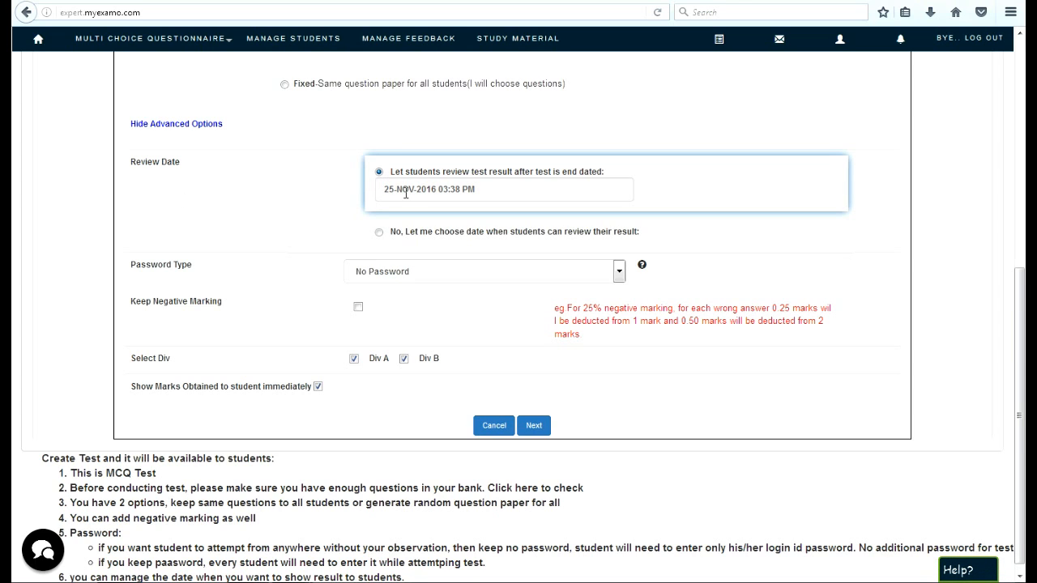
left_click(379, 233)
left_click(493, 225)
left_click(539, 332)
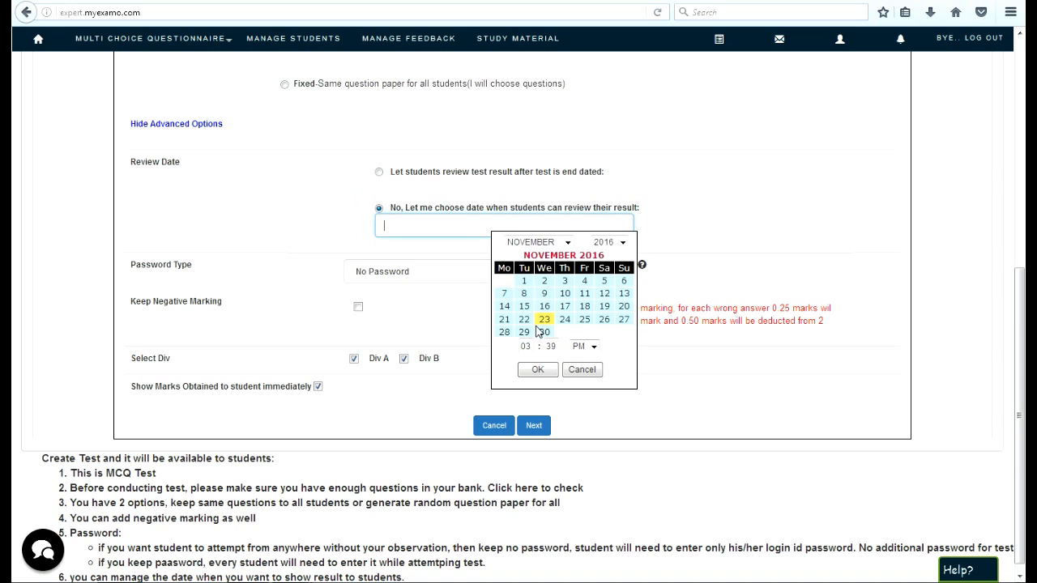
left_click(549, 370)
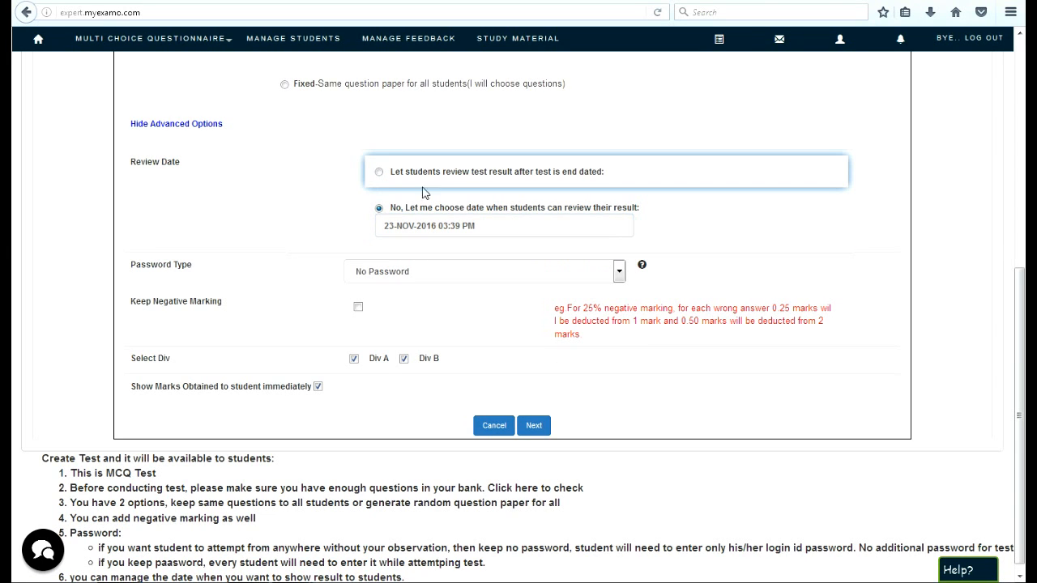
- Try letting students review results after the test's end date, and return to the self-chosen review date
left_click(379, 173)
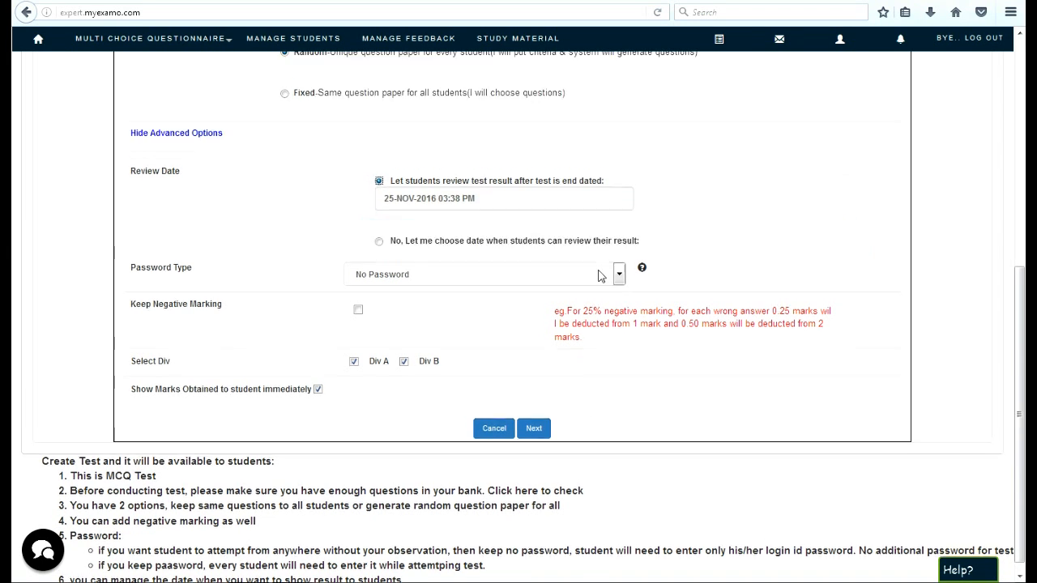
scroll(715, 59, "up", 2)
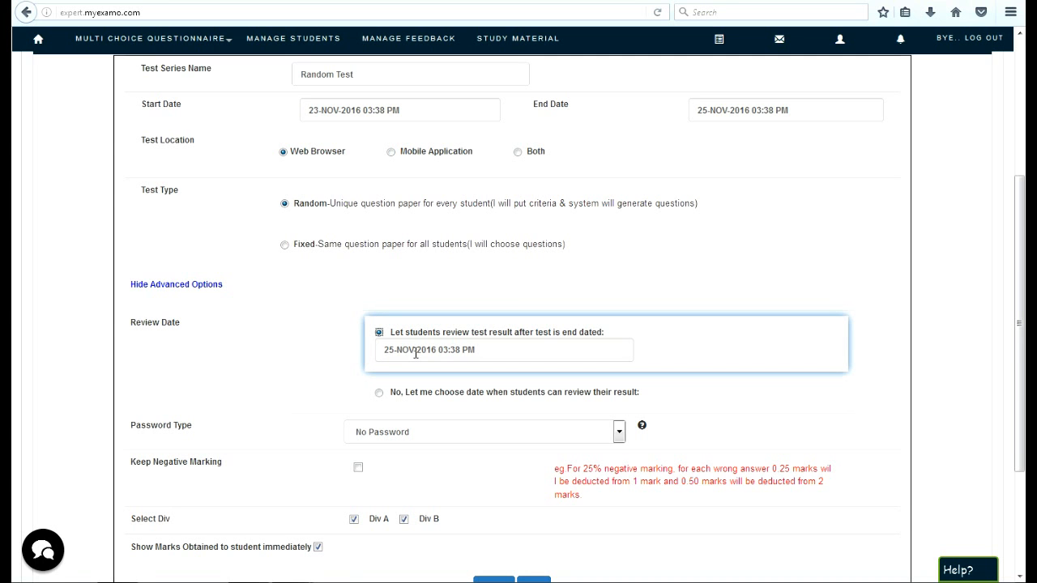
scroll(416, 354, "down", 4)
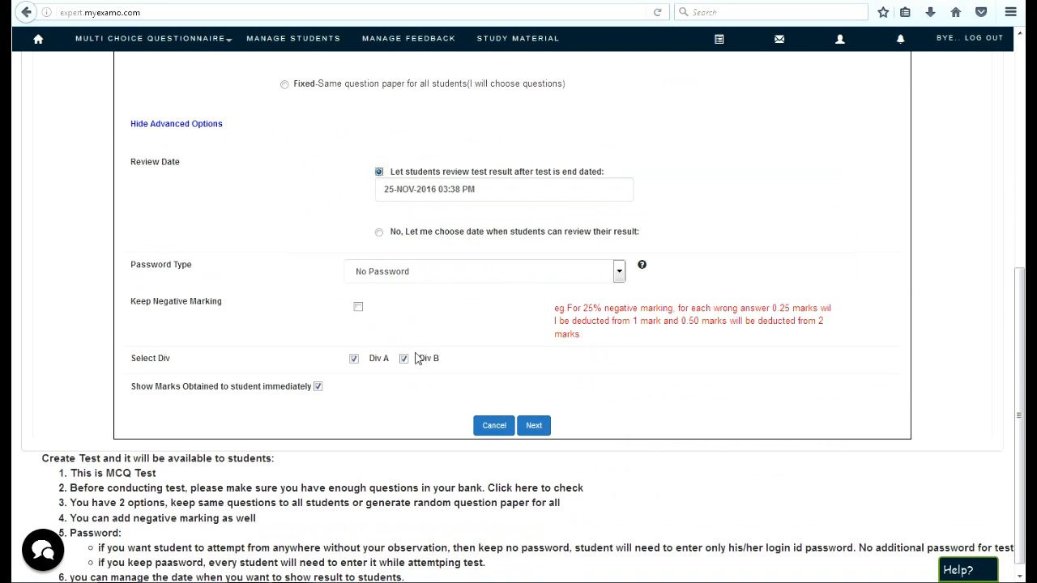
left_click(379, 233)
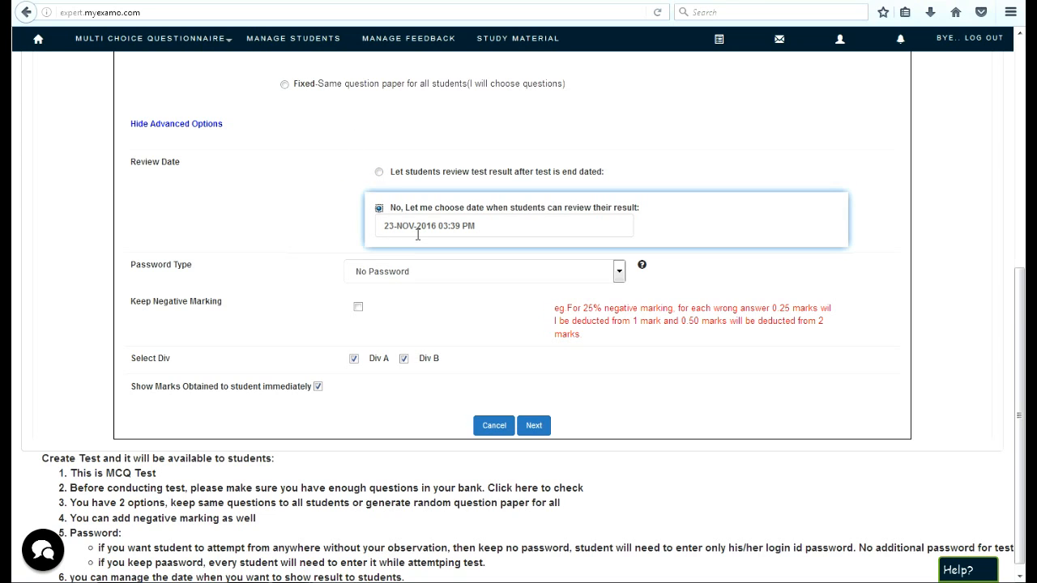
- Set the password type to Individual Student Password and enable negative marking at 5%
left_click(424, 275)
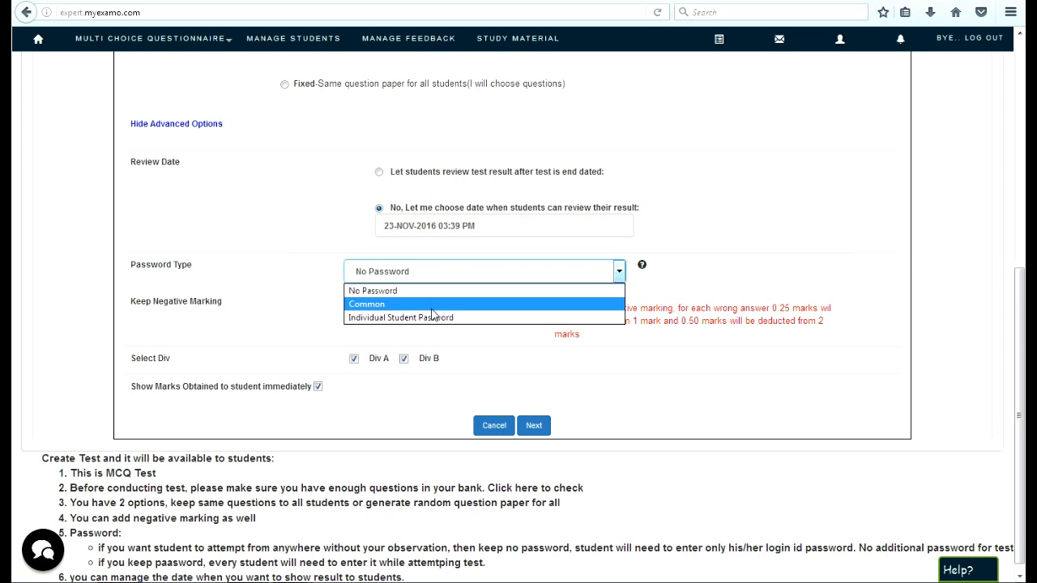
left_click(432, 321)
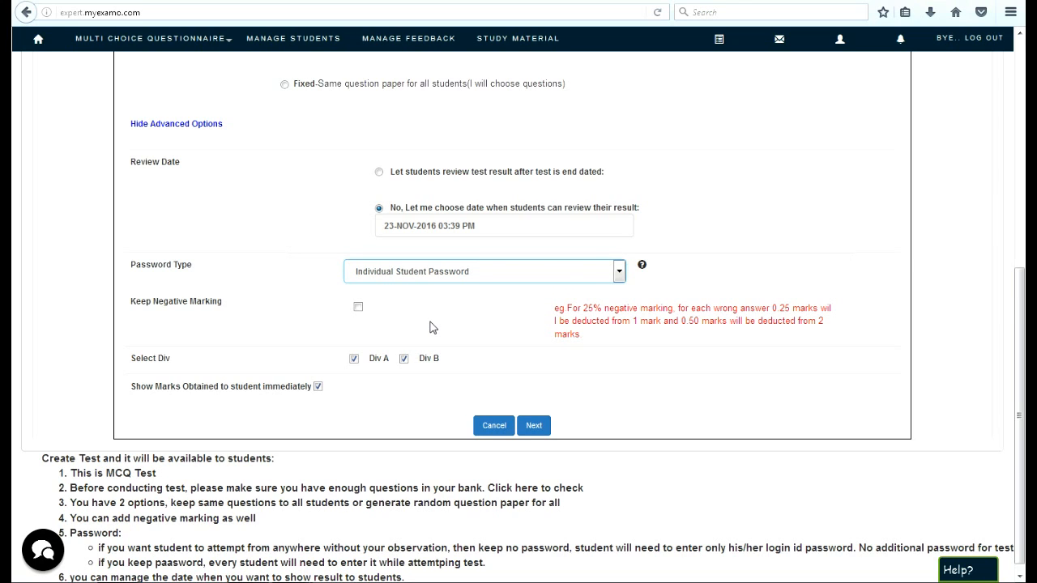
left_click(360, 310)
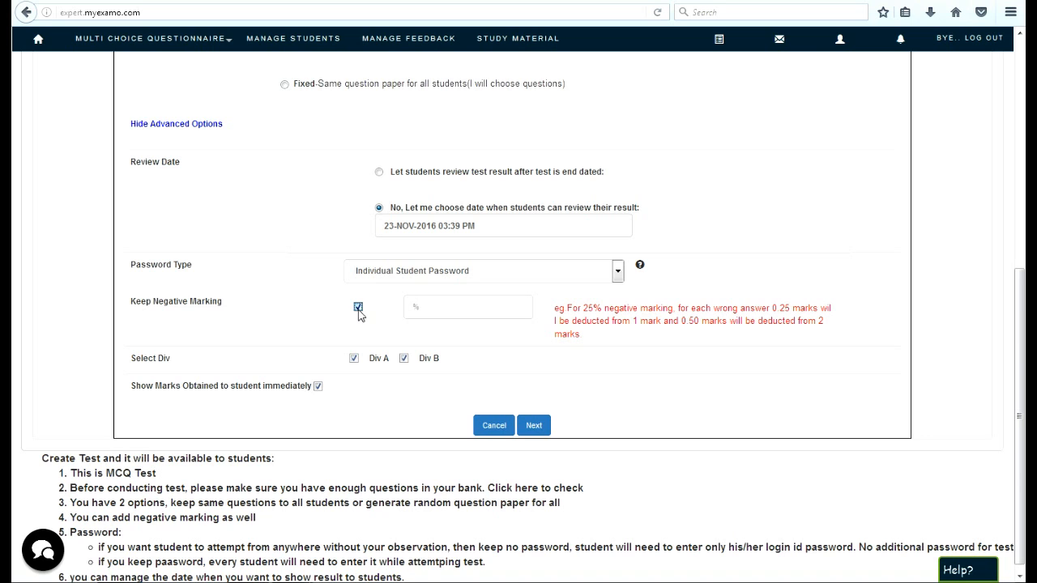
left_click(440, 309)
type("5")
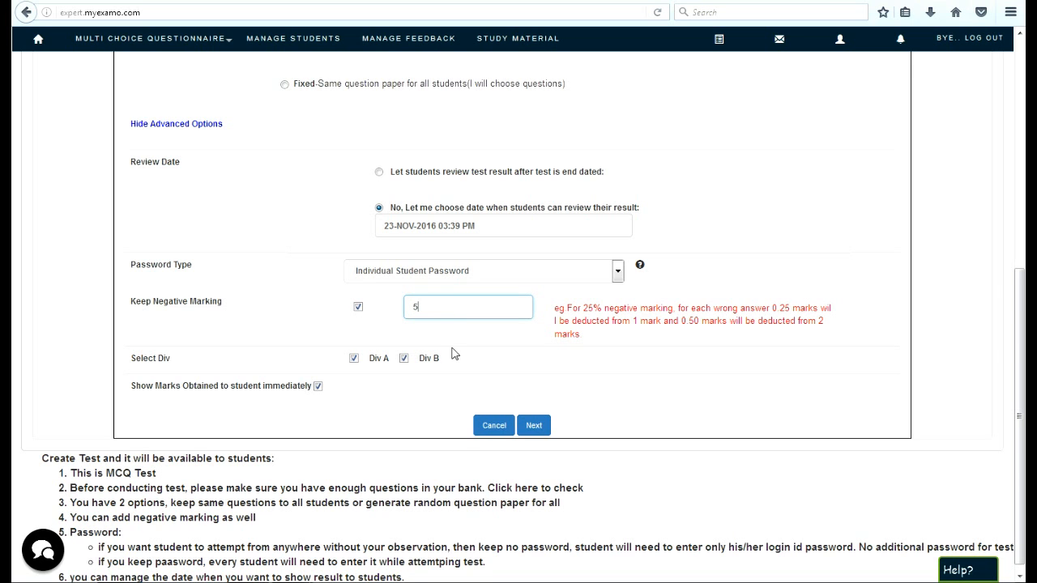
left_click(486, 354)
- Continue to the second stage of the test setup and add a criteria block for Demo Subject
scroll(474, 354, "down", 1)
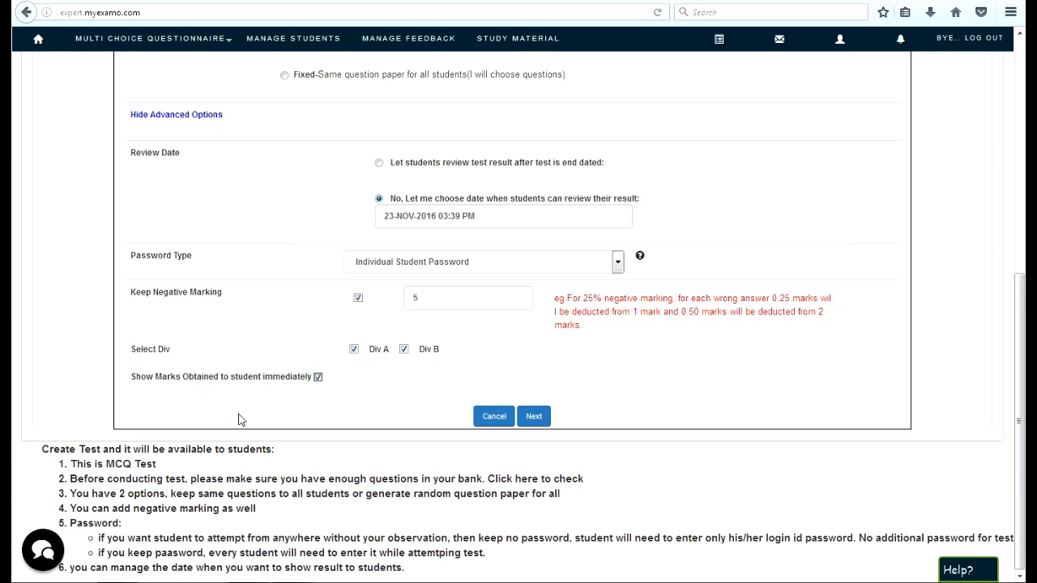
left_click(534, 417)
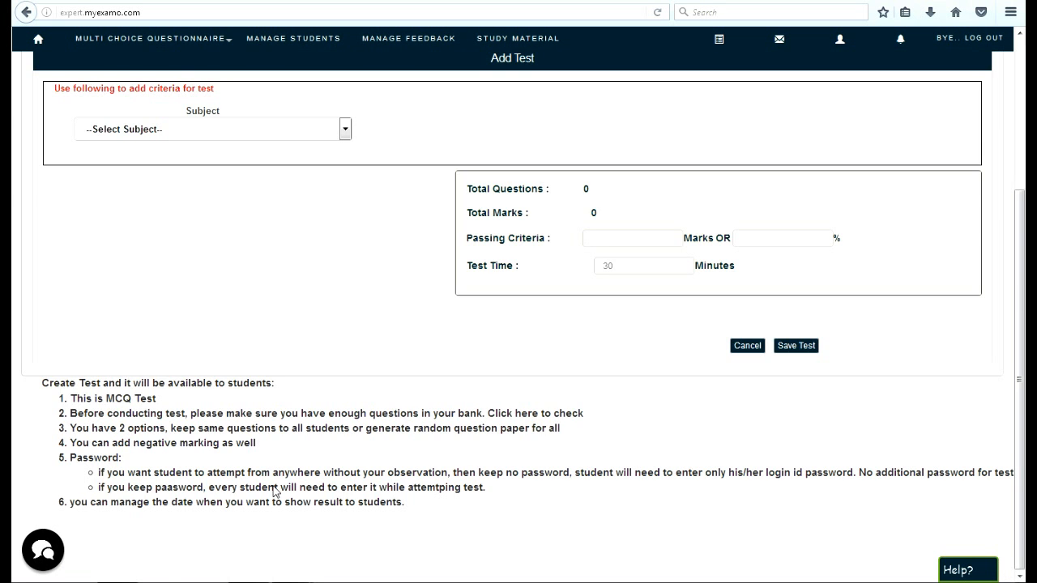
scroll(324, 512, "up", 4)
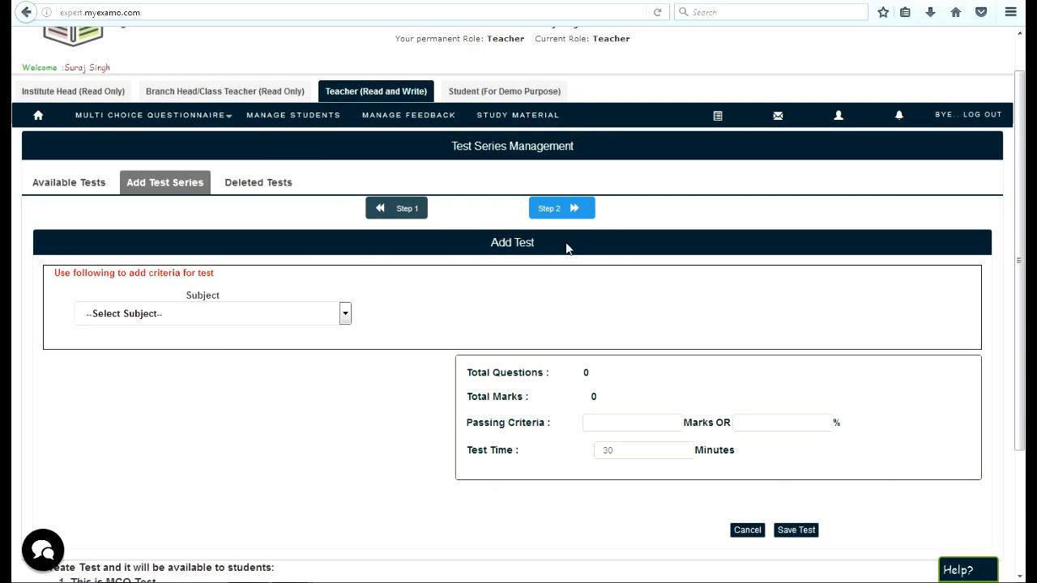
left_click(198, 315)
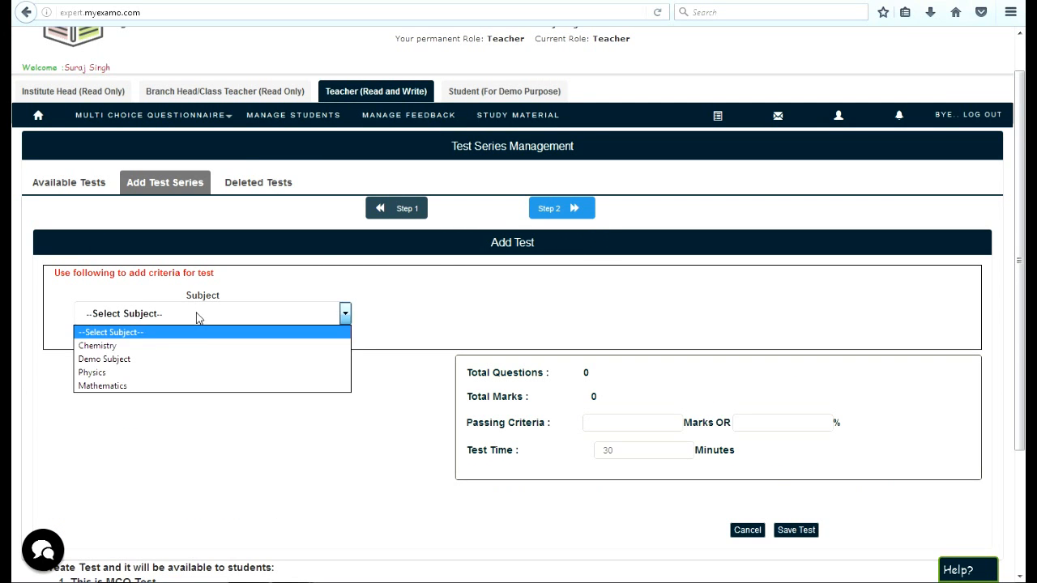
left_click(203, 358)
- Add a second criteria block for Demo Subject and remove it again
scroll(210, 402, "down", 5)
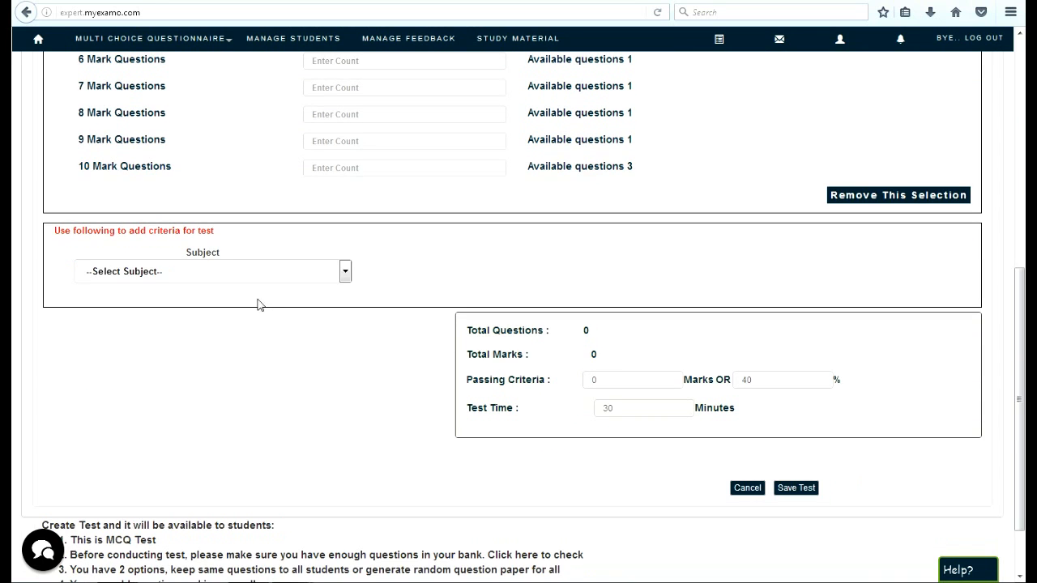
left_click(272, 275)
left_click(267, 314)
scroll(267, 324, "up", 5)
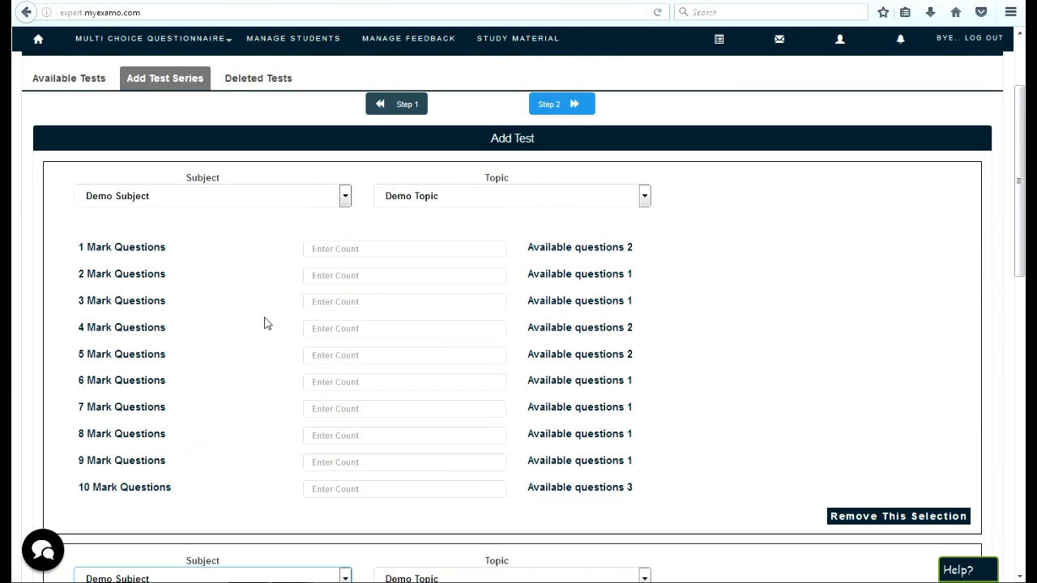
scroll(266, 324, "down", 8)
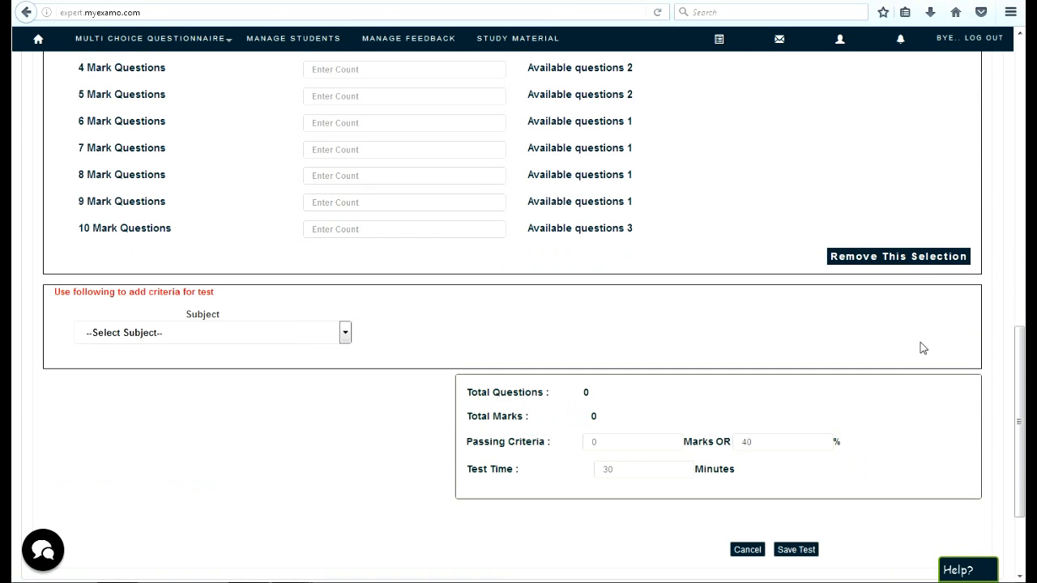
left_click(911, 258)
- Change the subject of the remaining criteria block to Chemistry
scroll(203, 469, "up", 4)
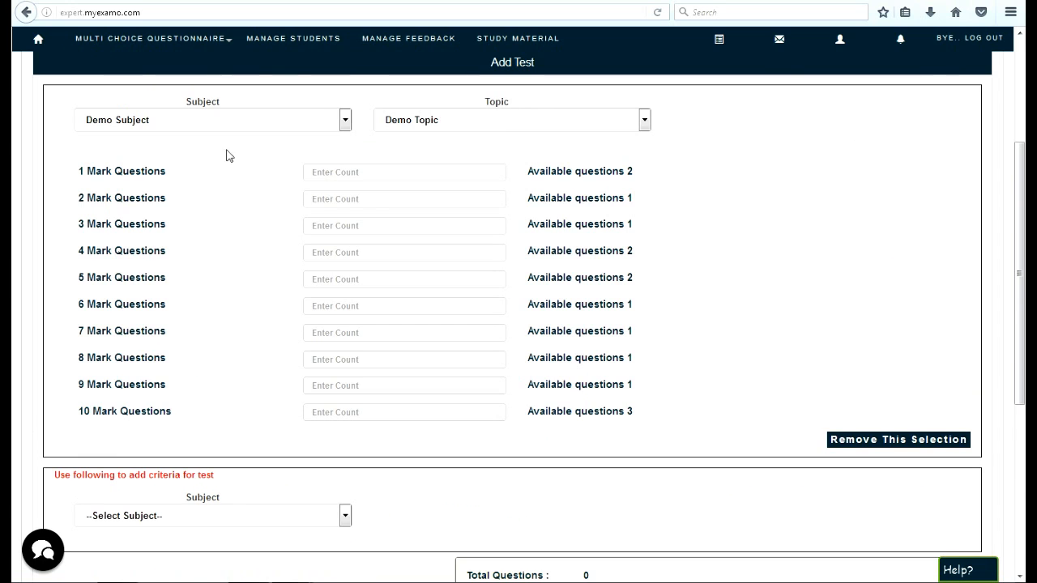
left_click(154, 121)
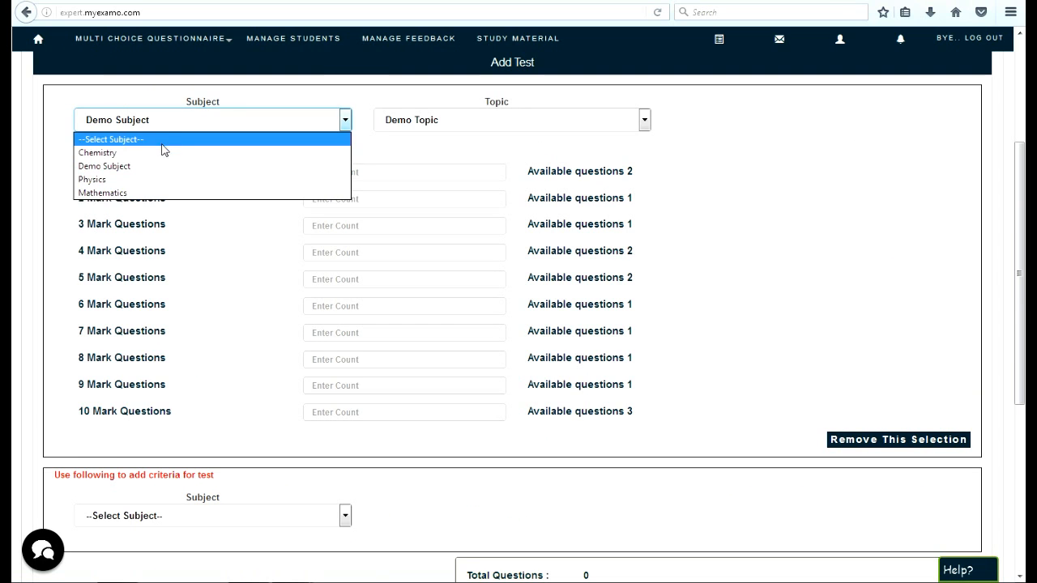
left_click(200, 298)
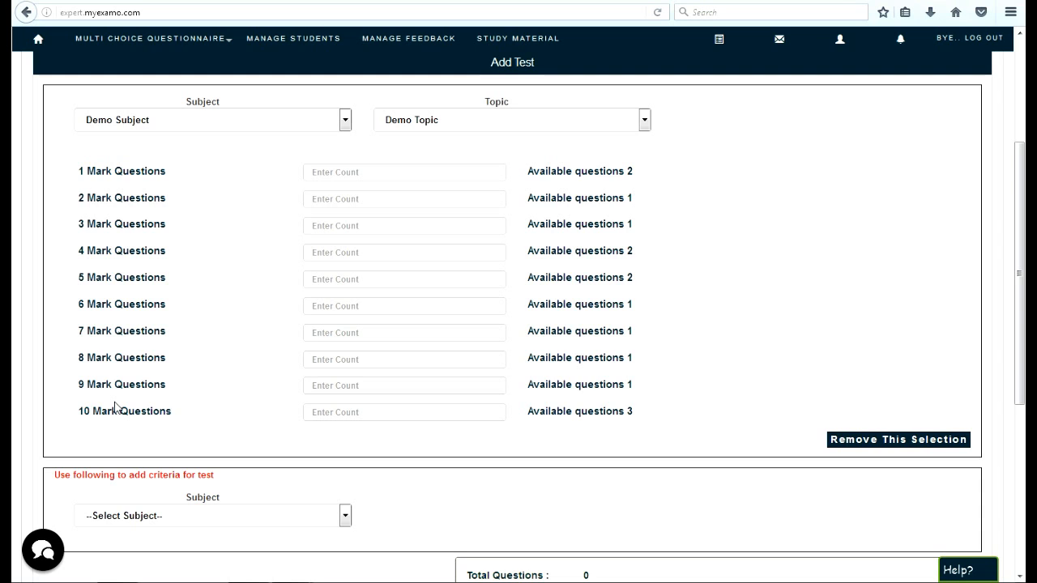
left_click(174, 124)
left_click(175, 153)
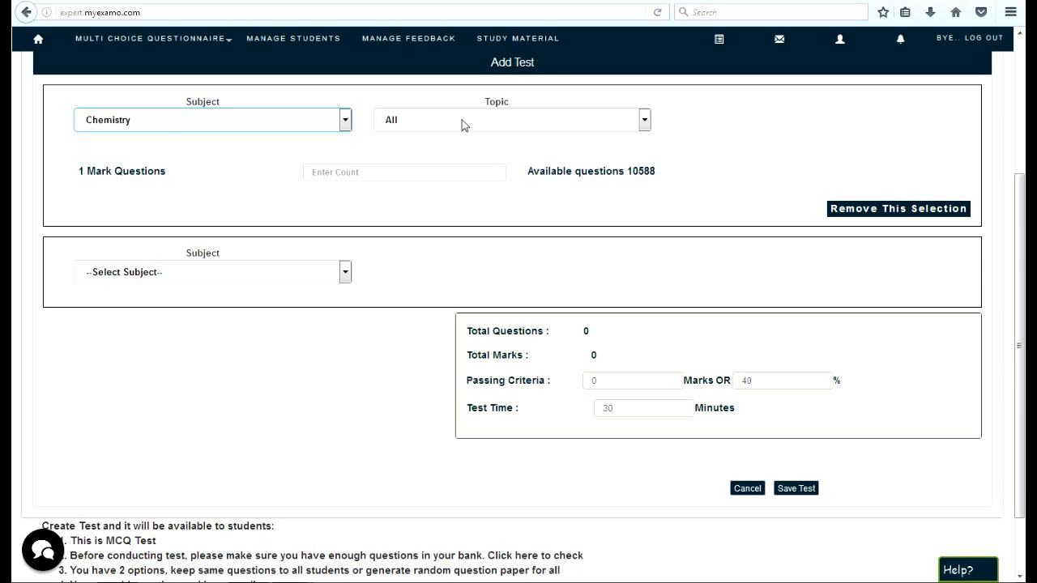
- Try the topic 05 States of Matter-Gases and Liquids for Chemistry, and set the topic back to All
left_click(407, 129)
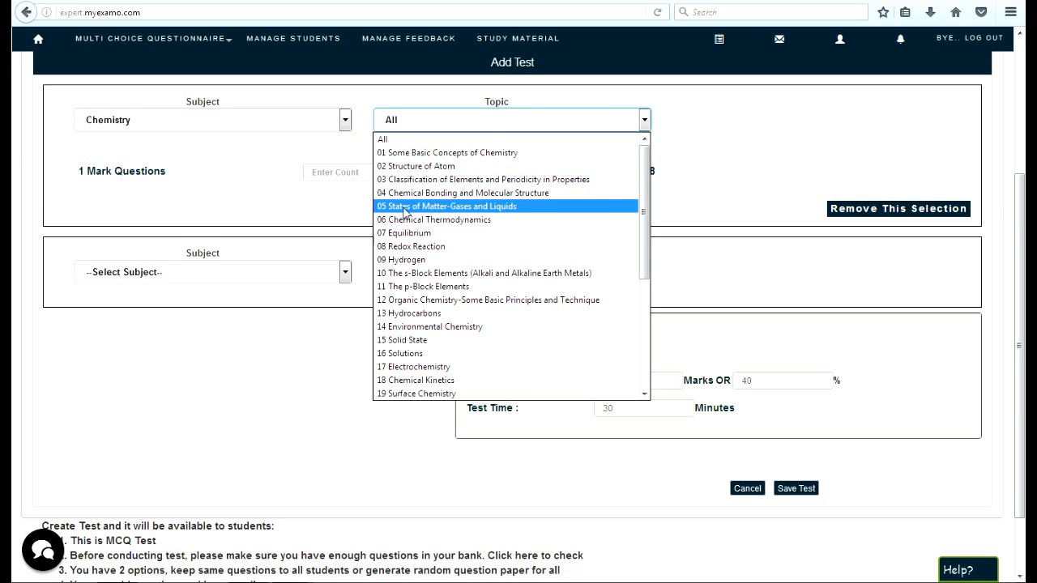
left_click(405, 204)
left_click(418, 124)
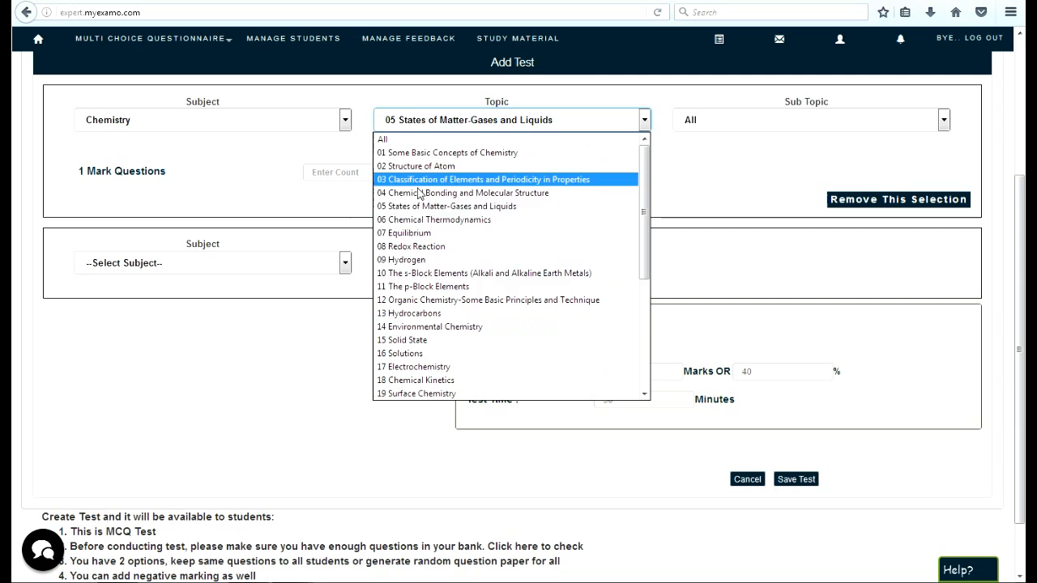
left_click(400, 139)
- Set the number of 1 mark Chemistry questions to 5
left_click(401, 175)
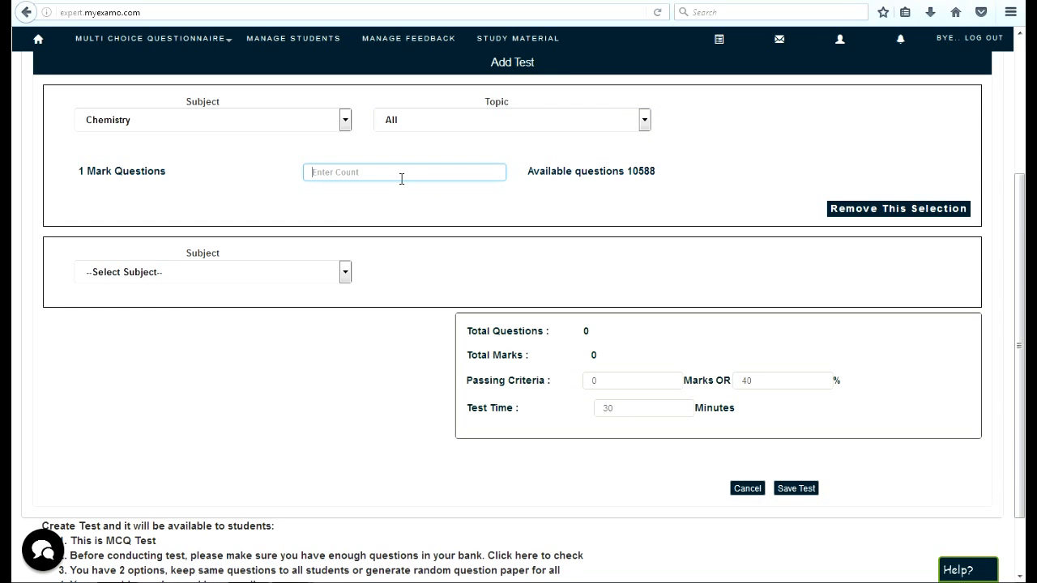
type("5")
scroll(401, 174, "down", 2)
scroll(518, 235, "up", 2)
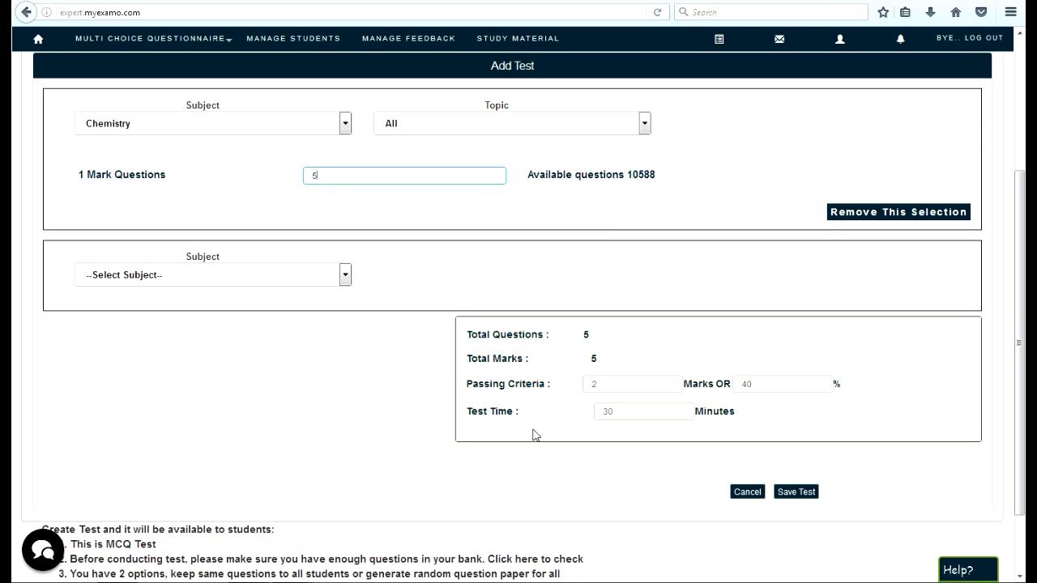
- Set the passing criteria to 30% and the test time to 20 minutes, and save the test
left_click(811, 385)
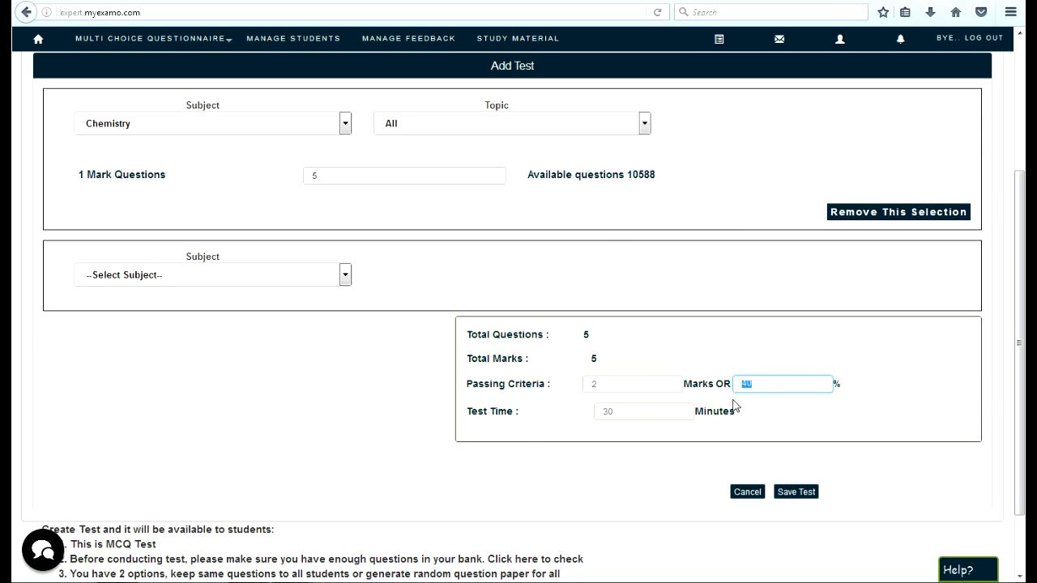
type("30")
key("Tab")
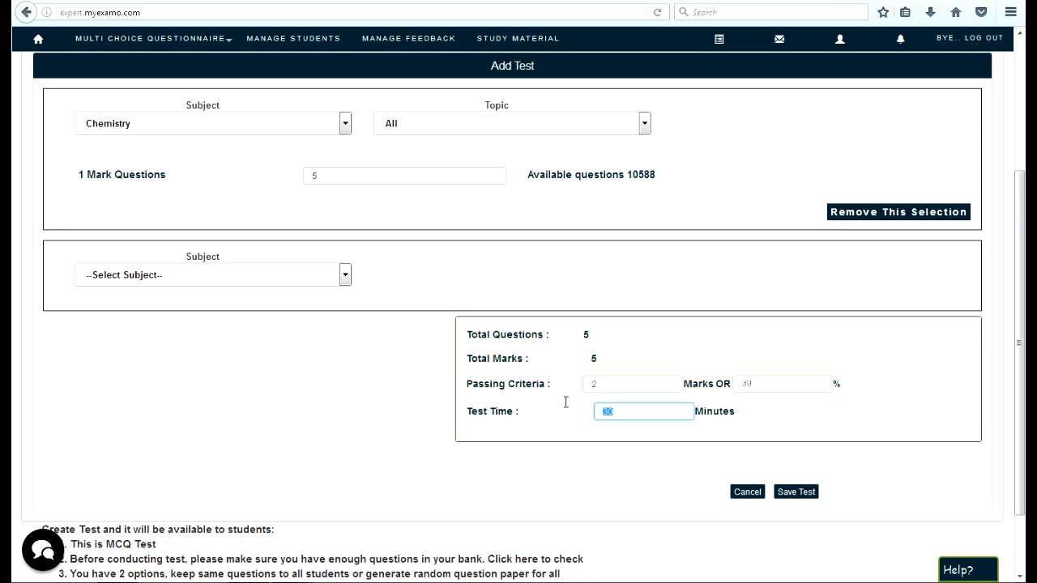
type("20")
left_click(795, 493)
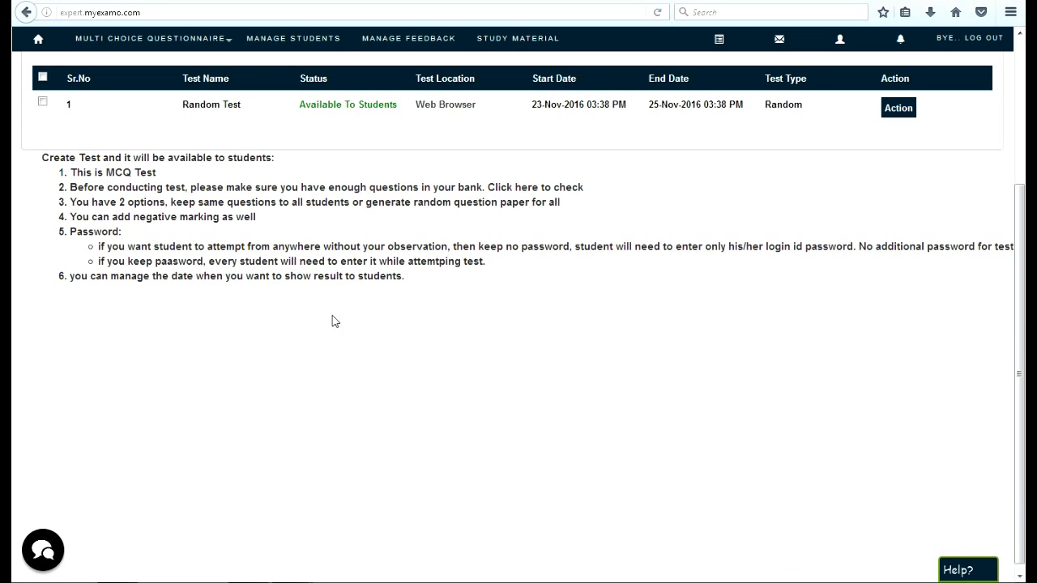
- View the result download formats for Random Test and close them without downloading anything
scroll(456, 405, "up", 3)
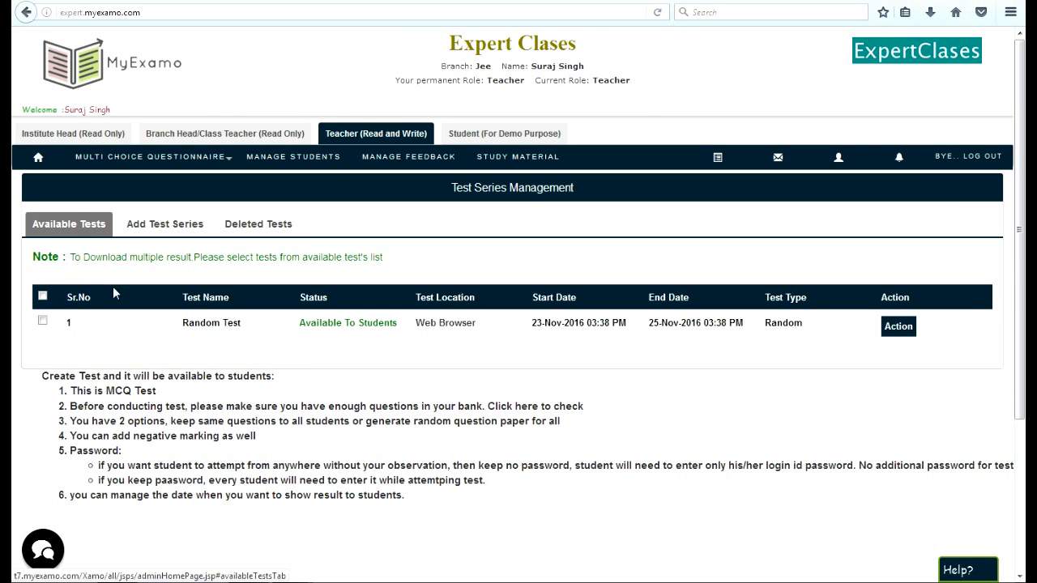
left_click(898, 326)
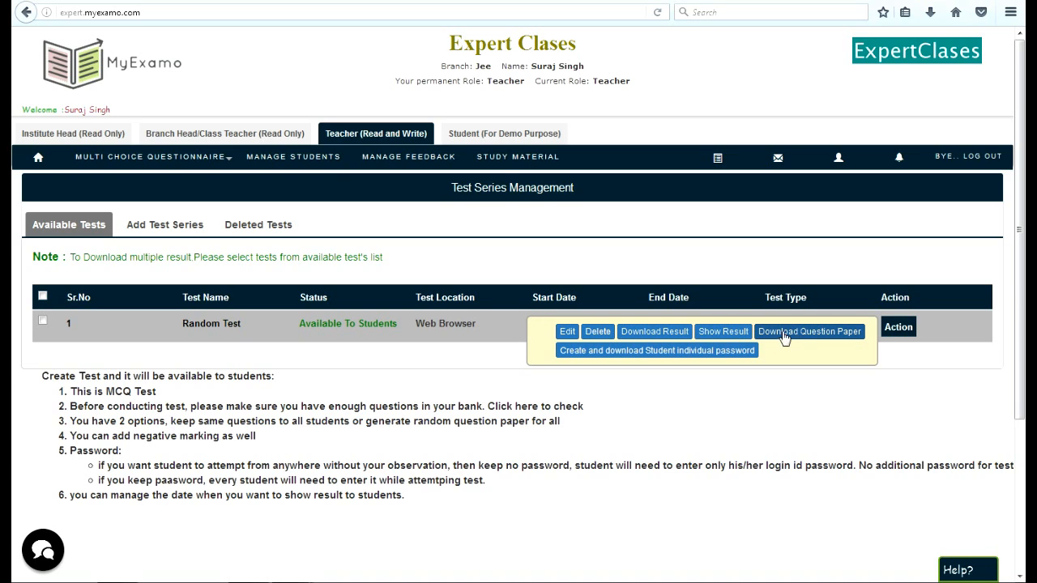
left_click(675, 332)
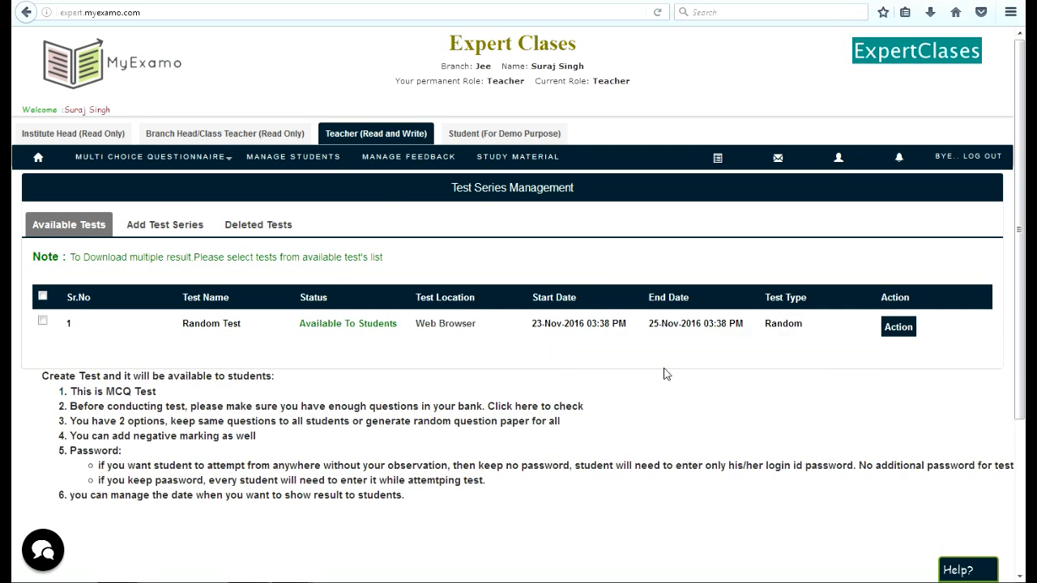
left_click(913, 328)
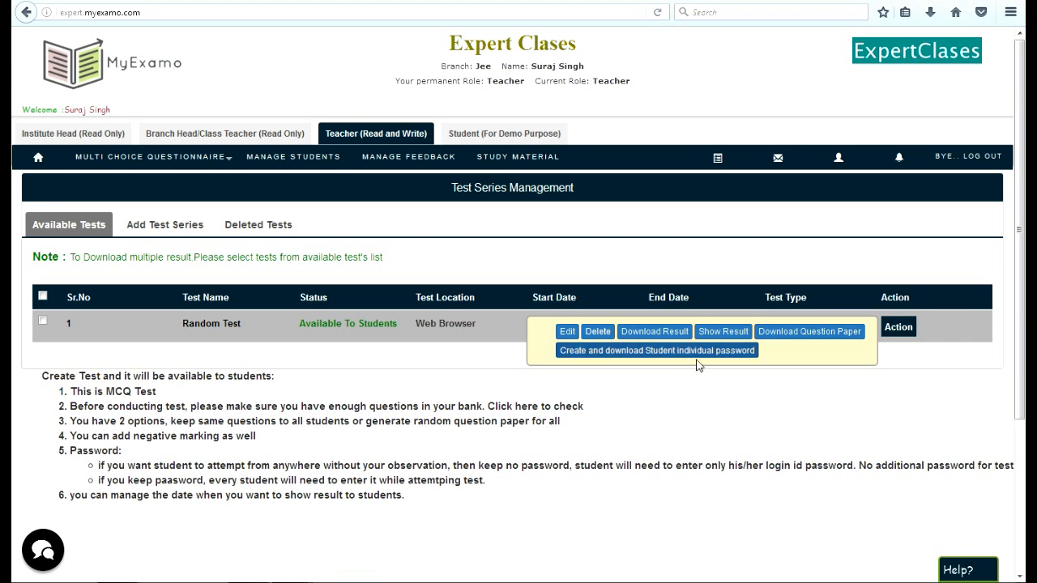
left_click(662, 332)
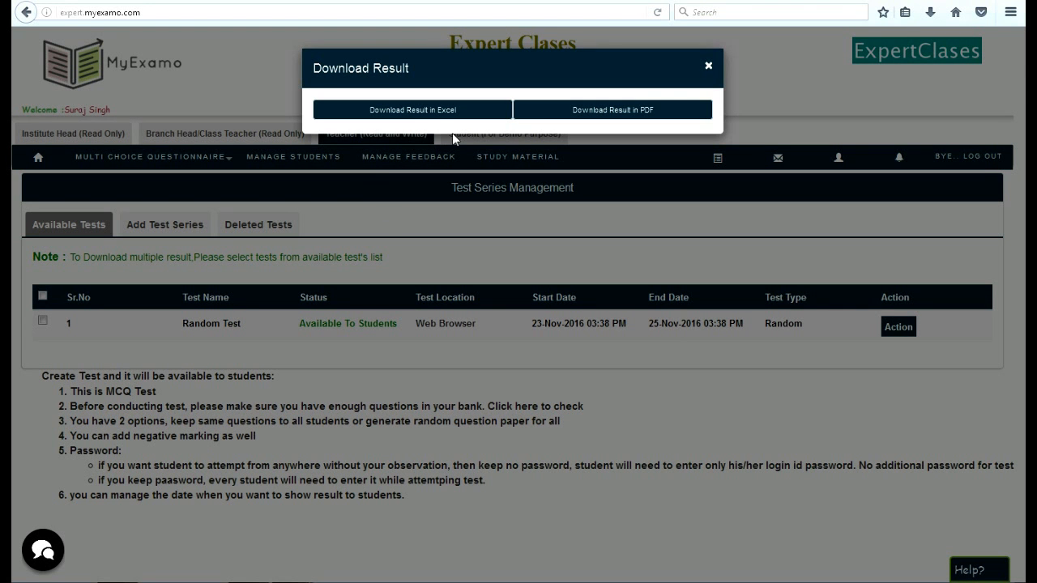
left_click(708, 66)
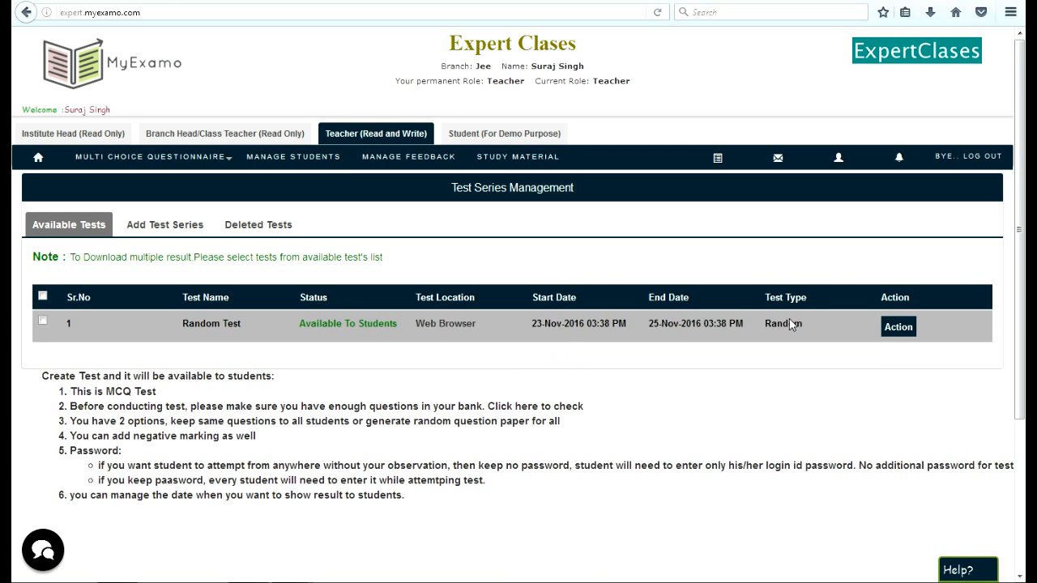
- Show the results of Random Test, view the students who have not yet attended, and hide the results again
mouse_move(765, 330)
left_click(724, 332)
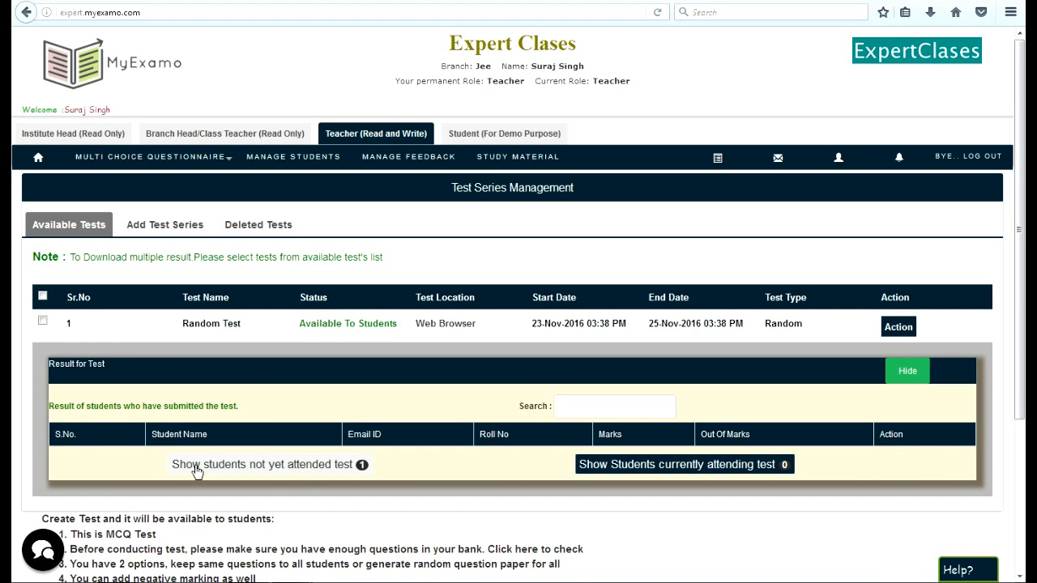
left_click(330, 464)
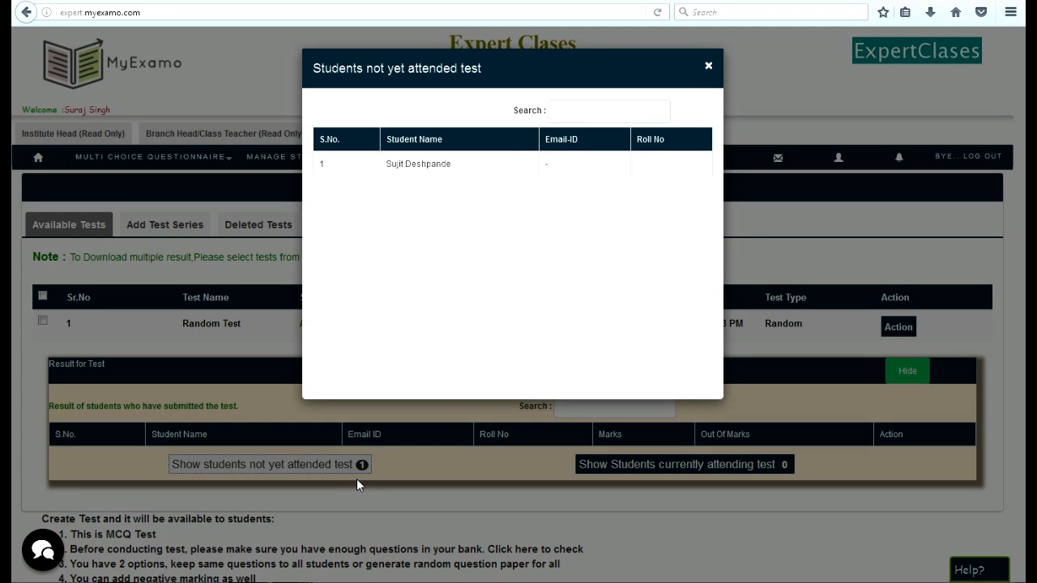
left_click(709, 66)
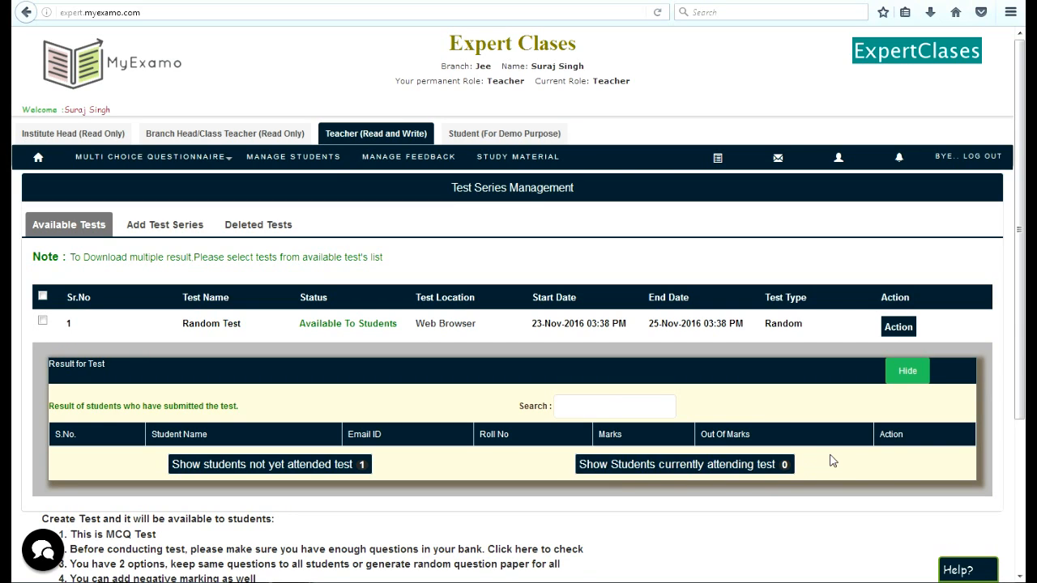
left_click(915, 372)
- Display the available actions for Random Test
left_click(894, 329)
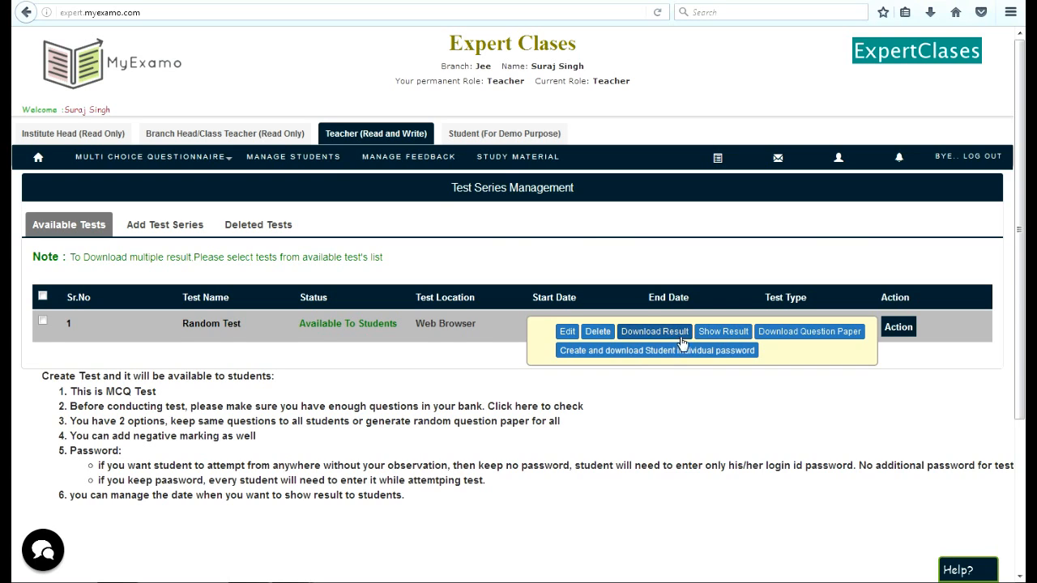
mouse_move(903, 332)
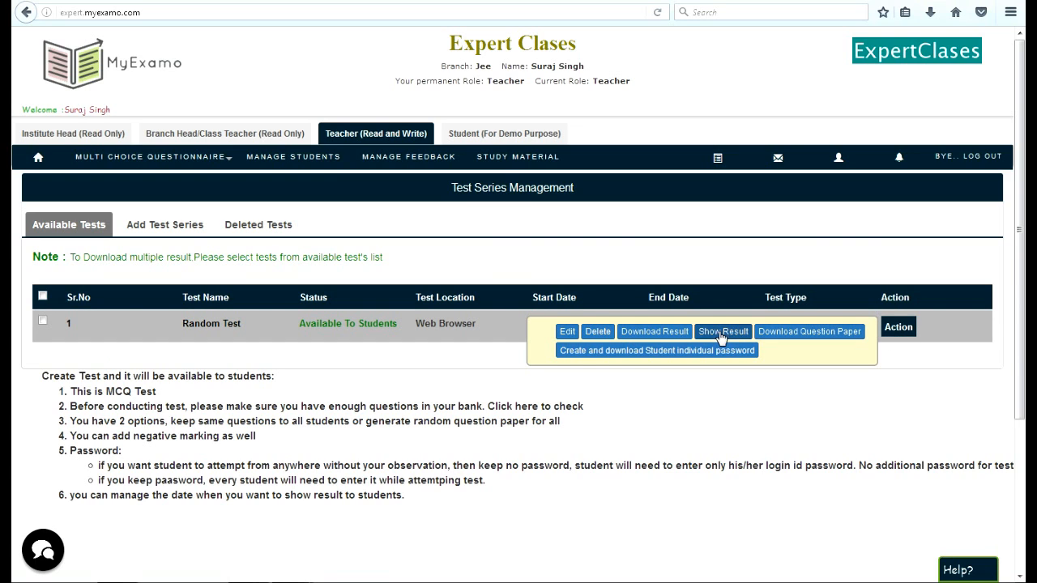